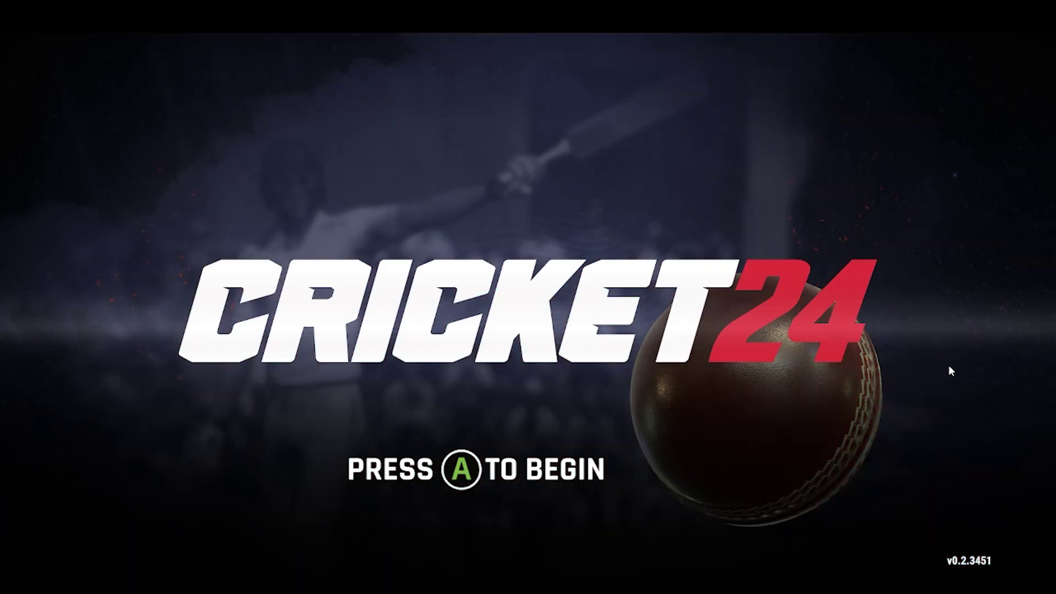
Attach Cheat Engine to the cricket24.exe process.
{"action": "key", "text": "super"}
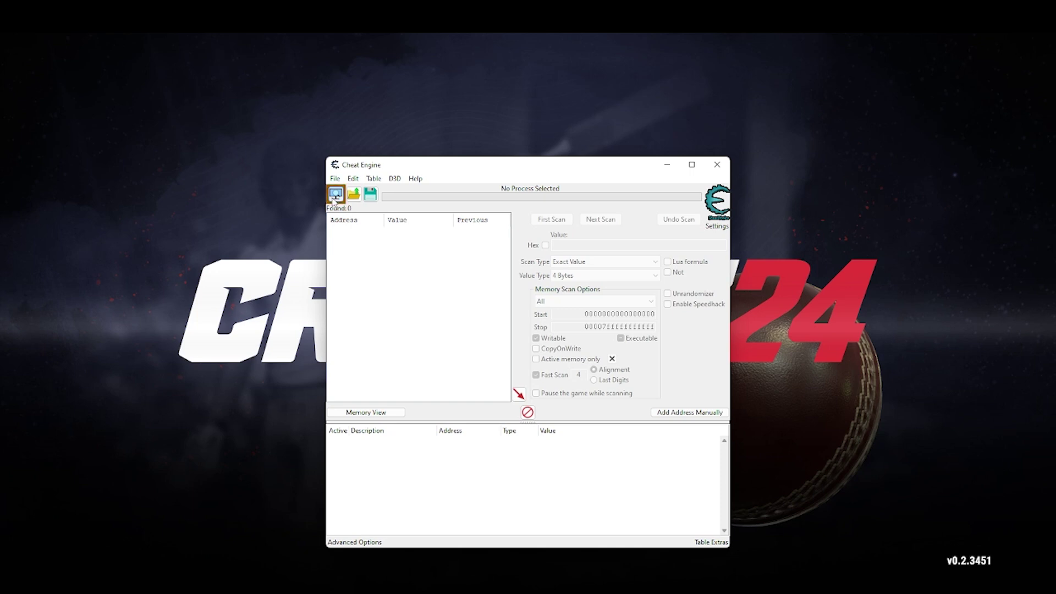
{"action": "left_click", "coordinate": [335, 195]}
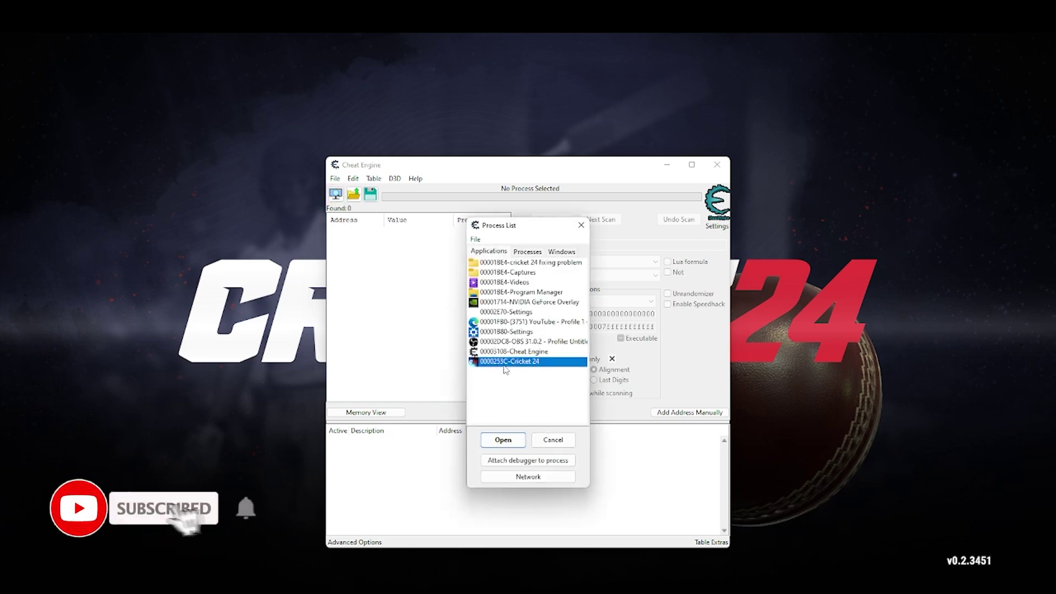
{"action": "left_click", "coordinate": [516, 443]}
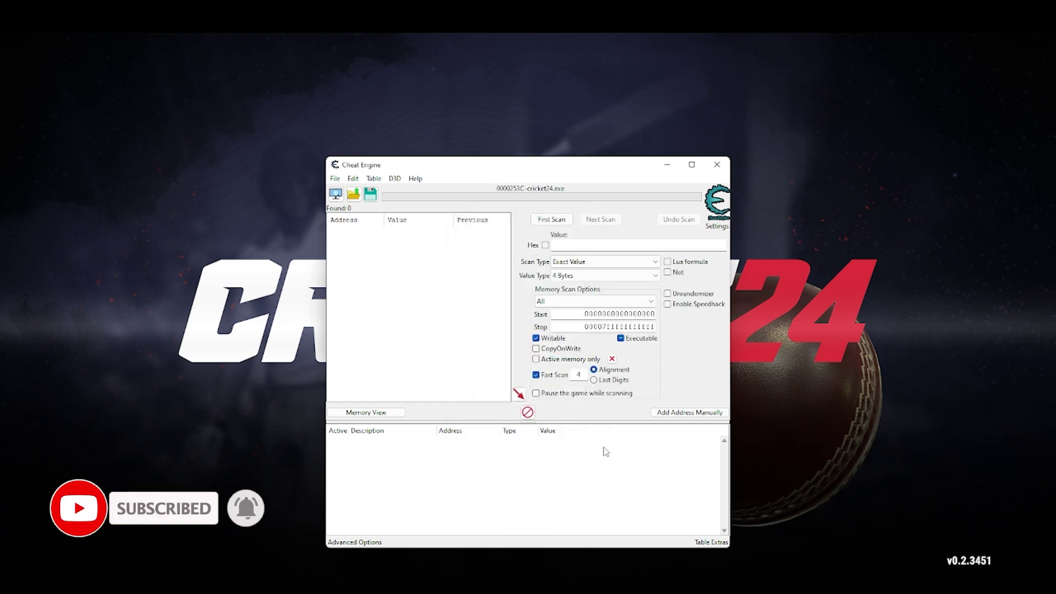
Add address 4007C609644 manually as a Float entry, then return to the game.
{"action": "left_click", "coordinate": [679, 417]}
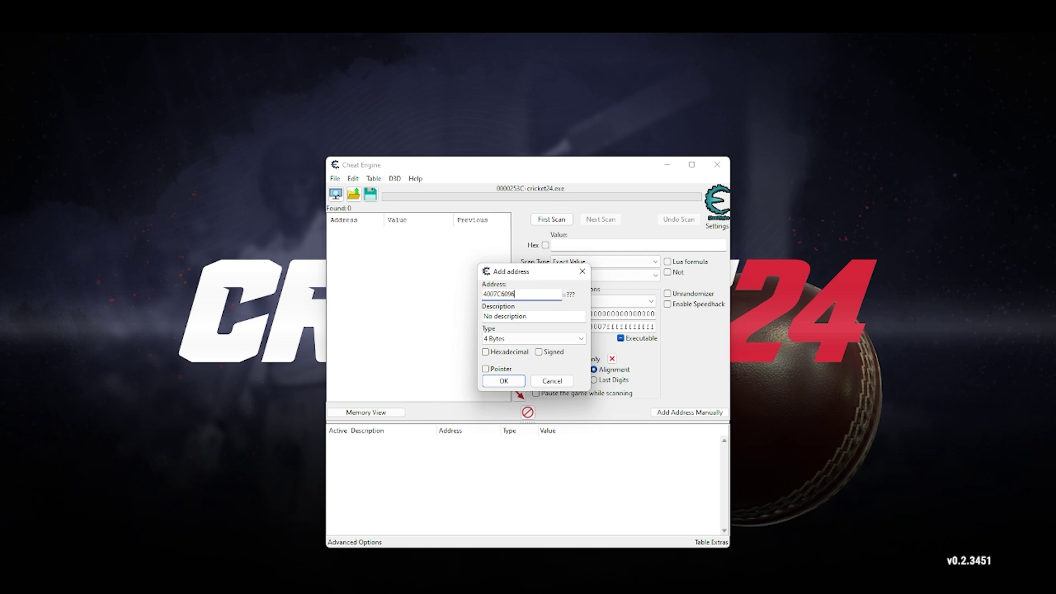
{"action": "type", "text": "44"}
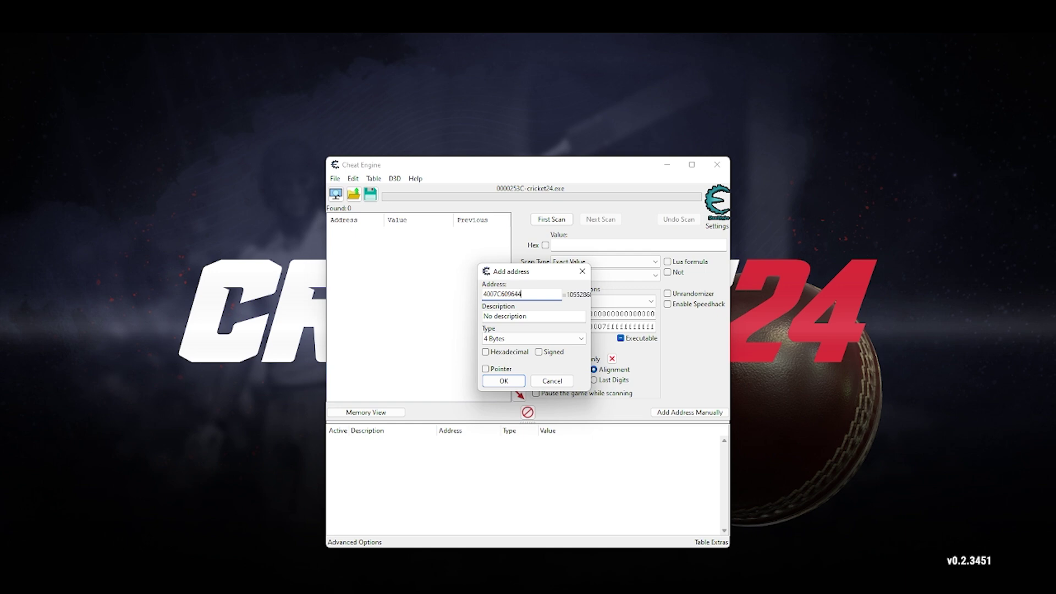
{"action": "left_click", "coordinate": [560, 338]}
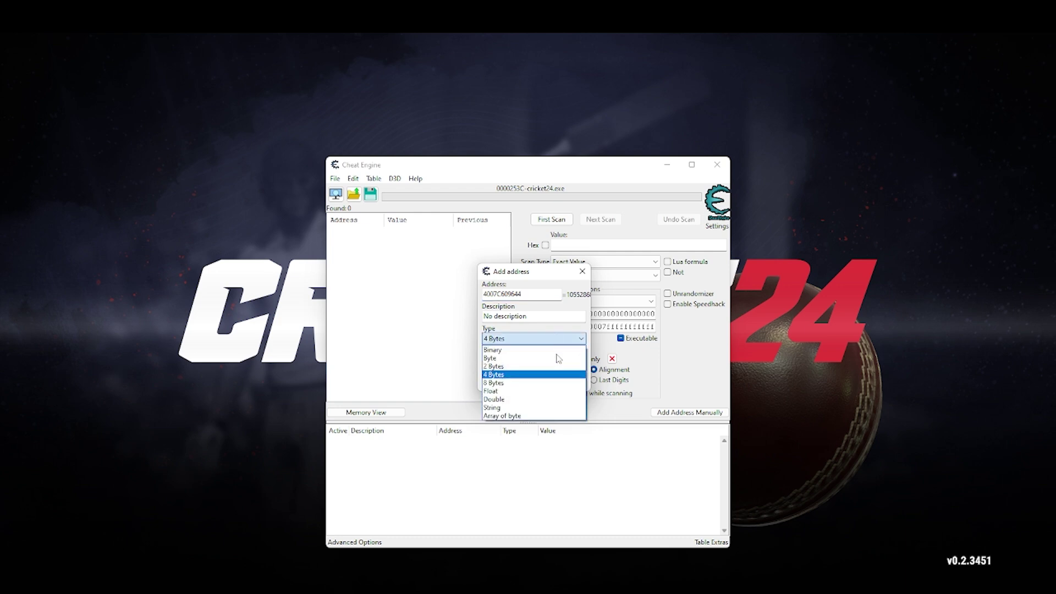
{"action": "left_click", "coordinate": [542, 390]}
{"action": "left_click", "coordinate": [517, 381]}
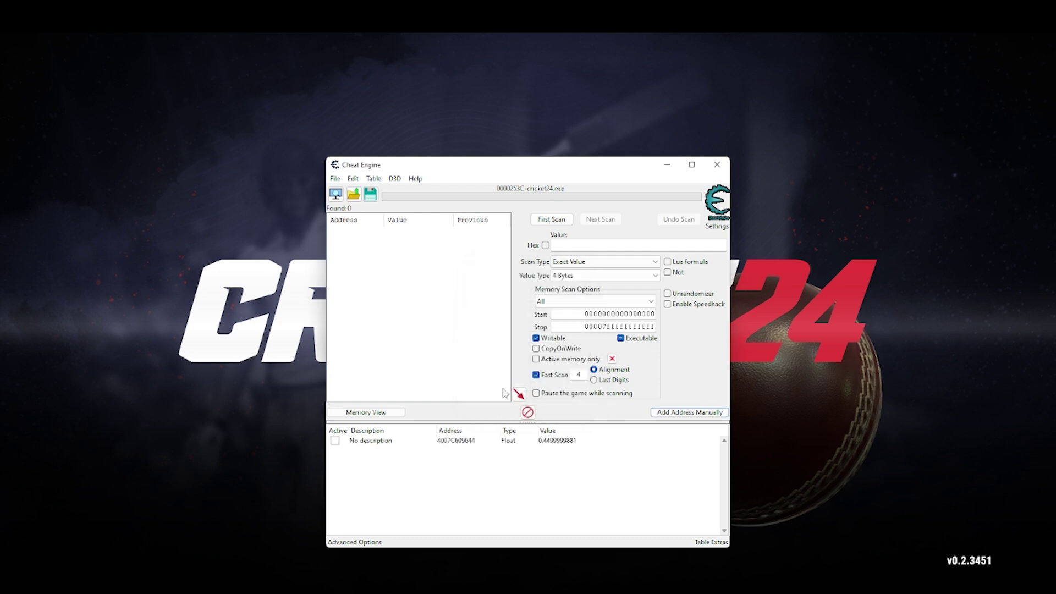
{"action": "left_click", "coordinate": [761, 407]}
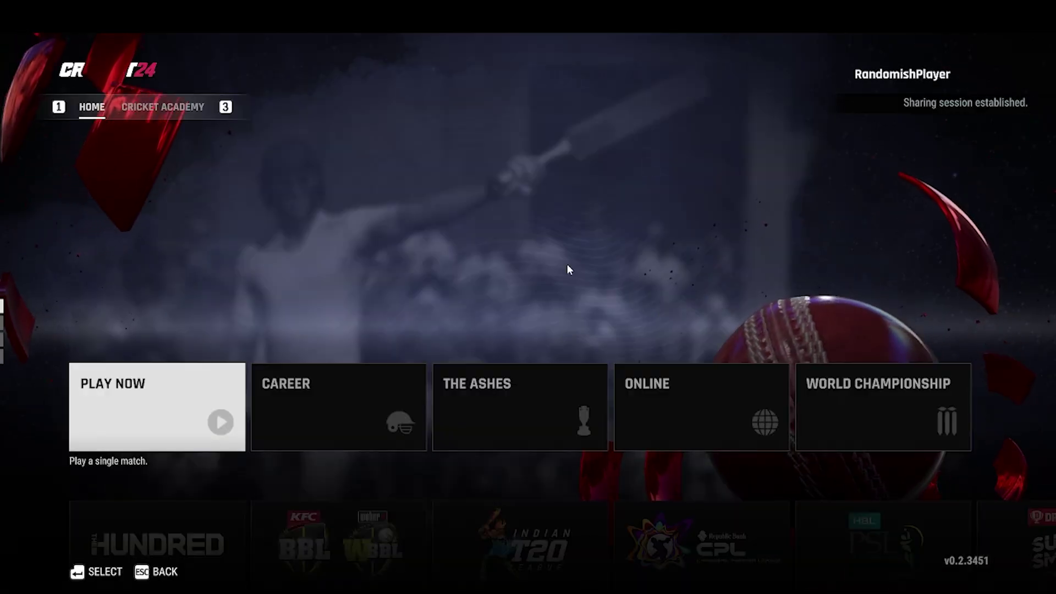
Attach the debugger to track what writes to 4007C609644, then open Play Now in the game.
{"action": "key", "text": "super"}
{"action": "left_click", "coordinate": [638, 561]}
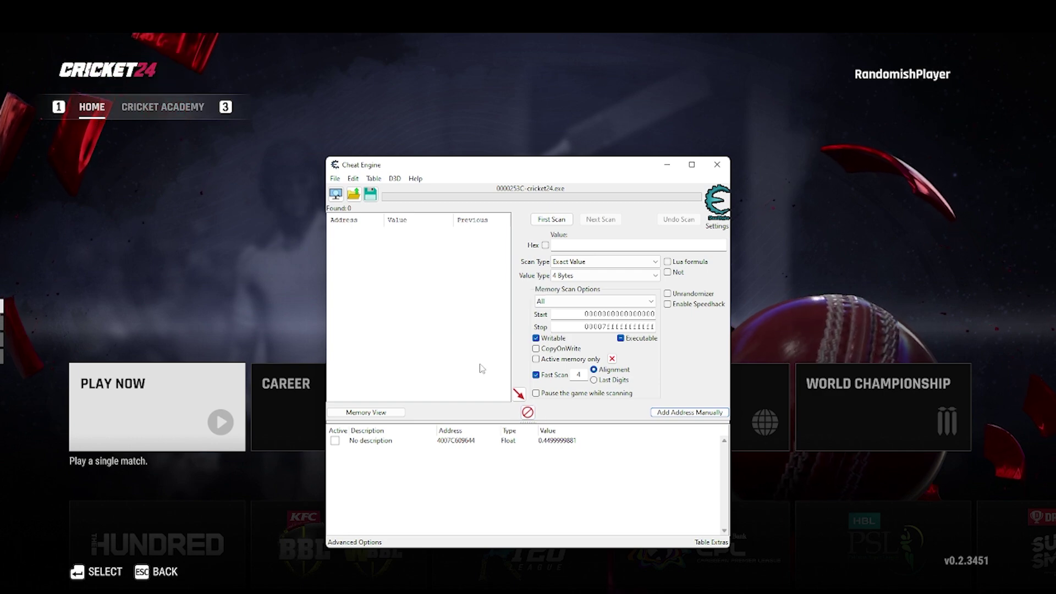
{"action": "right_click", "coordinate": [551, 440]}
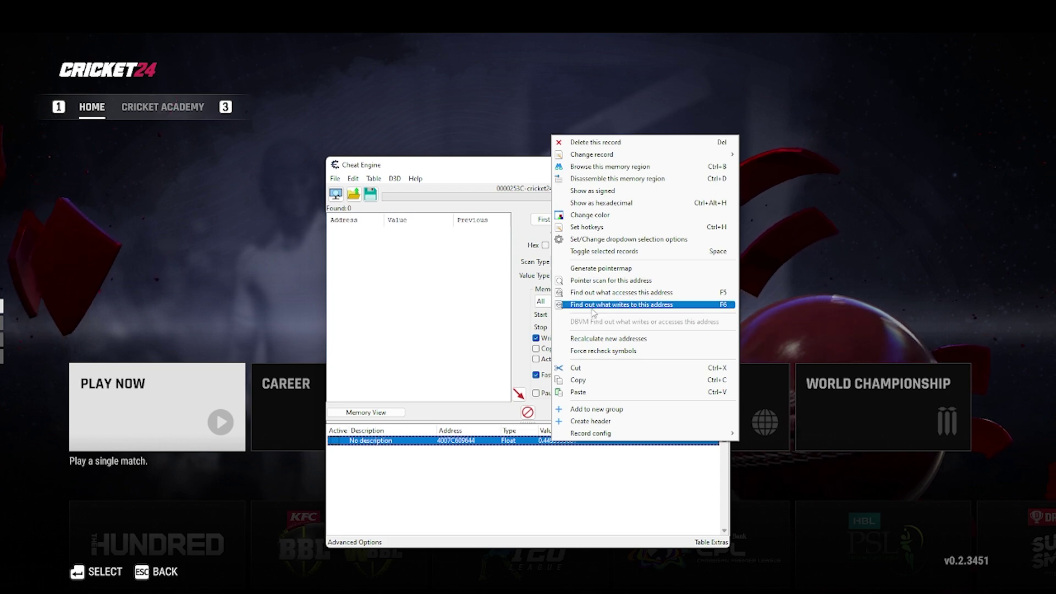
{"action": "left_click", "coordinate": [593, 306]}
{"action": "left_click", "coordinate": [559, 325]}
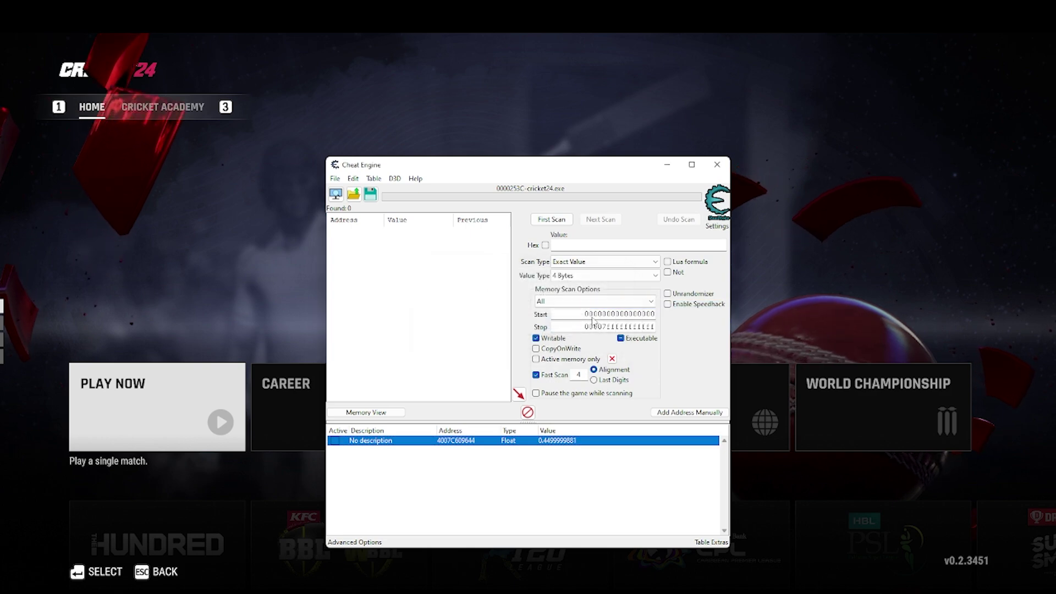
{"action": "left_click", "coordinate": [823, 280]}
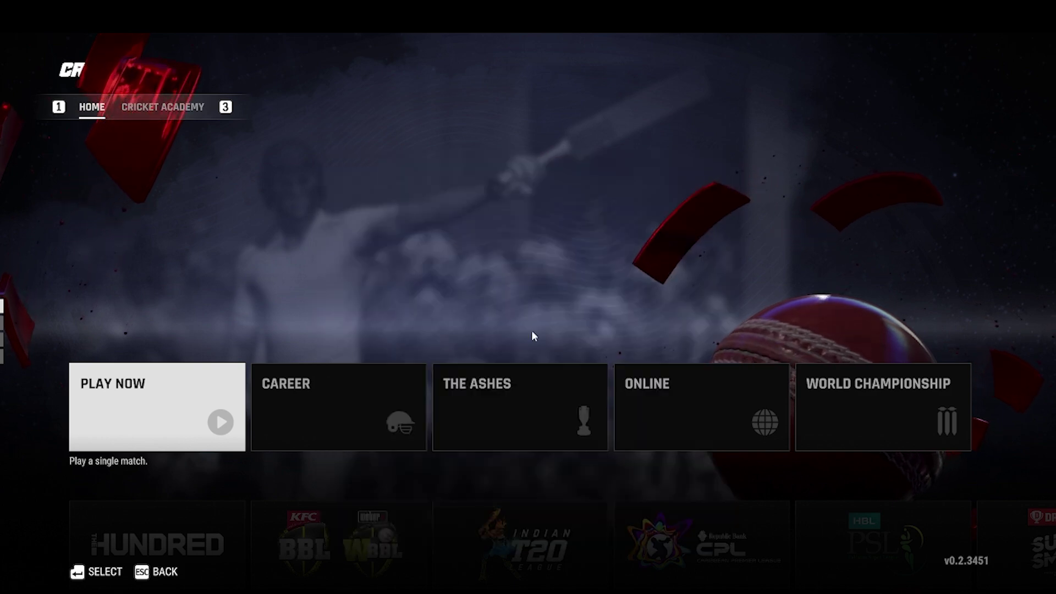
{"action": "left_click", "coordinate": [236, 410]}
Start a new men's match, Pakistan versus New Zealand, keeping P1 on Pakistan.
{"action": "key", "text": "Return"}
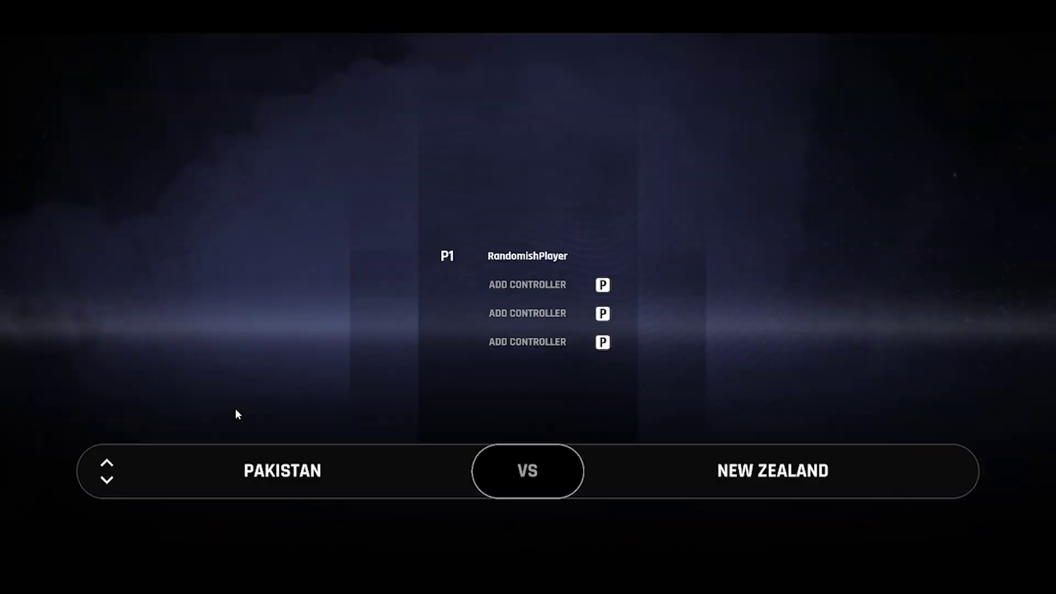
{"action": "key", "text": "Right"}
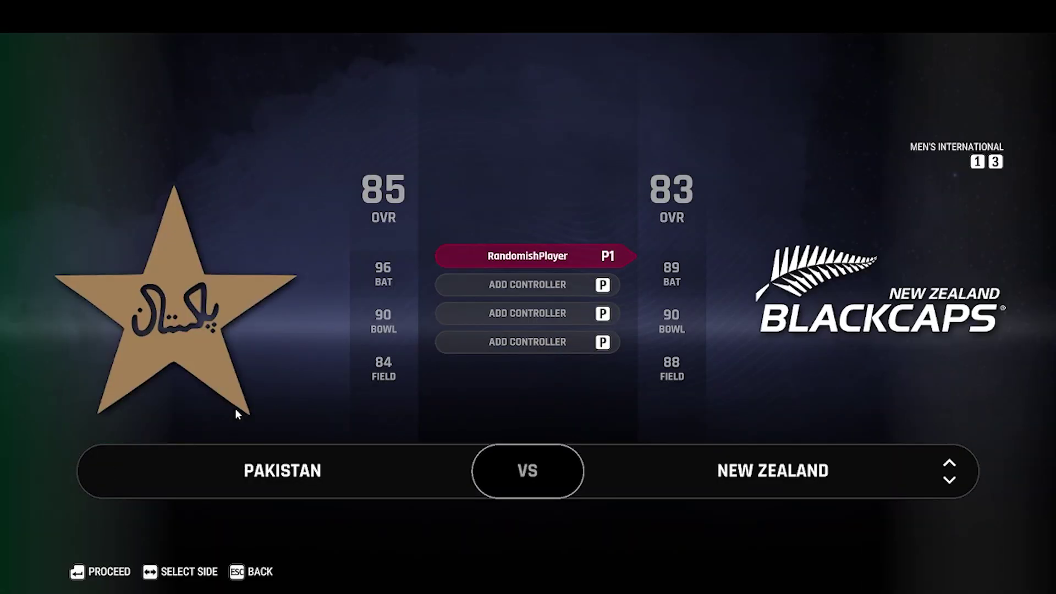
{"action": "key", "text": "Left"}
{"action": "key", "text": "Return"}
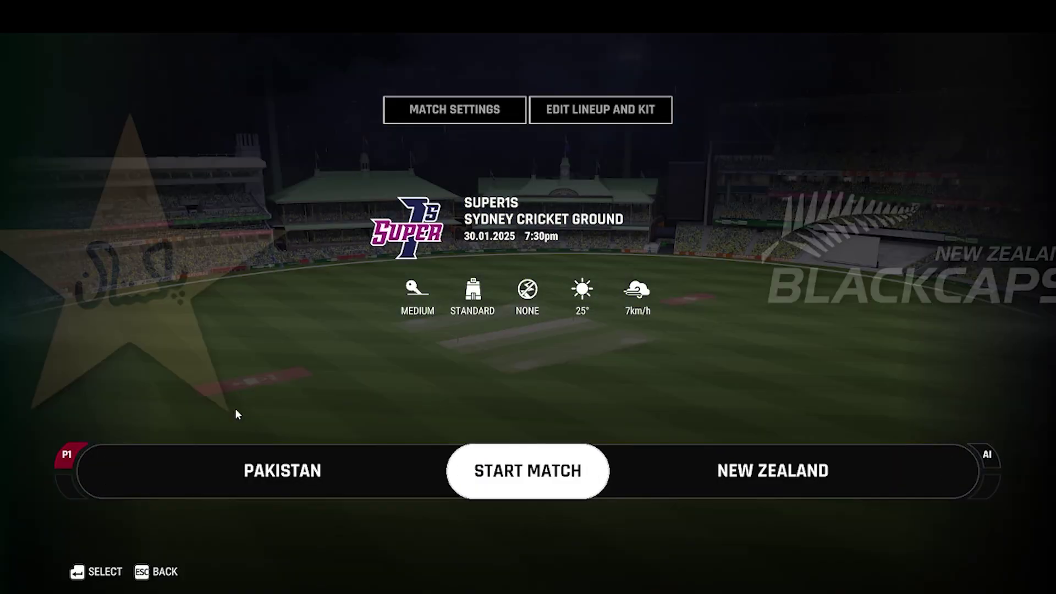
{"action": "key", "text": "Return"}
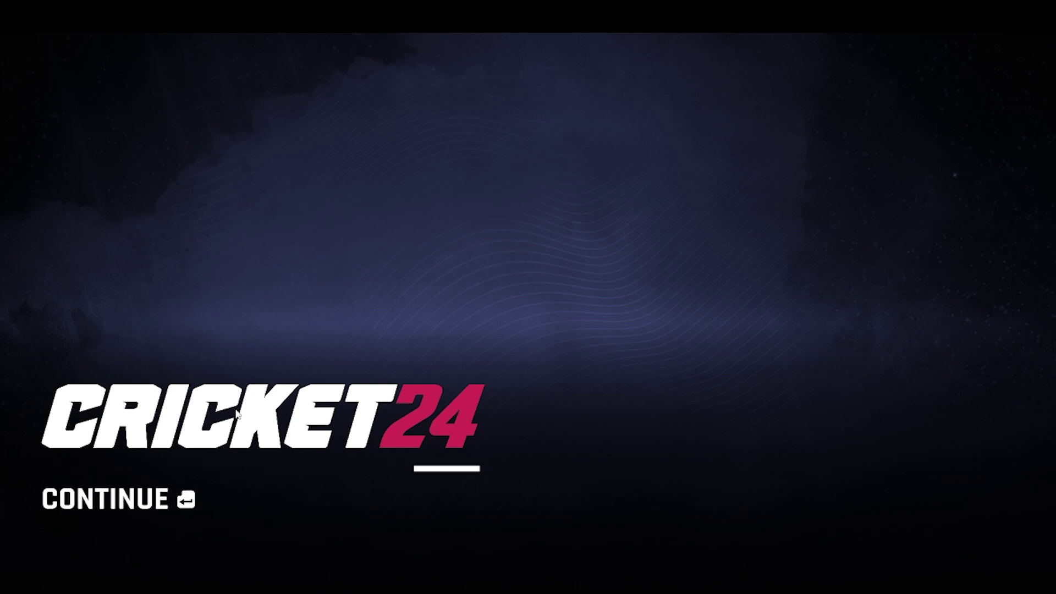
{"action": "key", "text": "Return"}
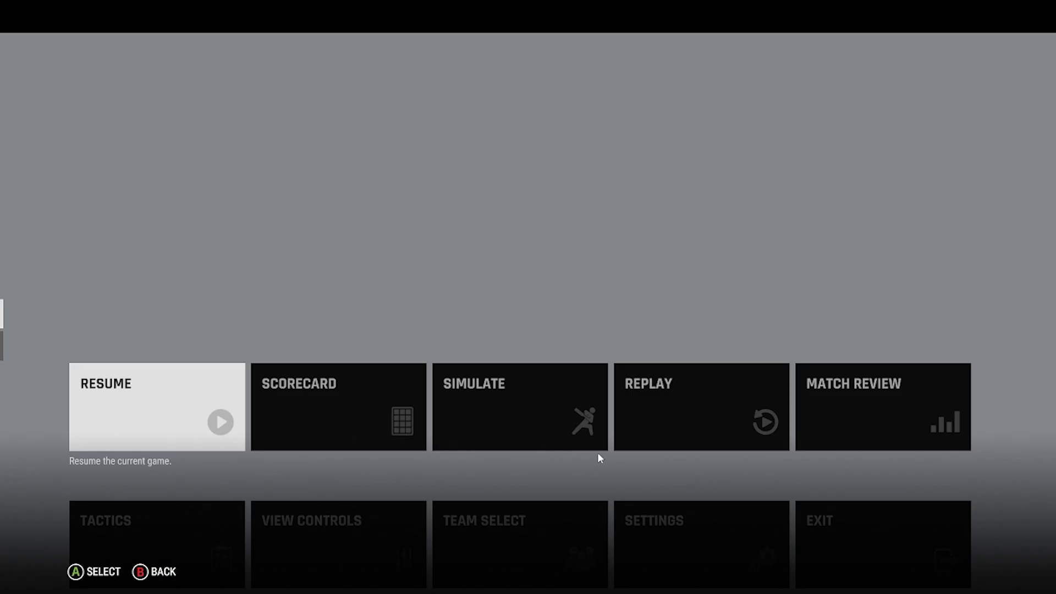
Move the gamma slider in Graphics Settings and accept it, then bring up the Start menu.
{"action": "left_click", "coordinate": [671, 416]}
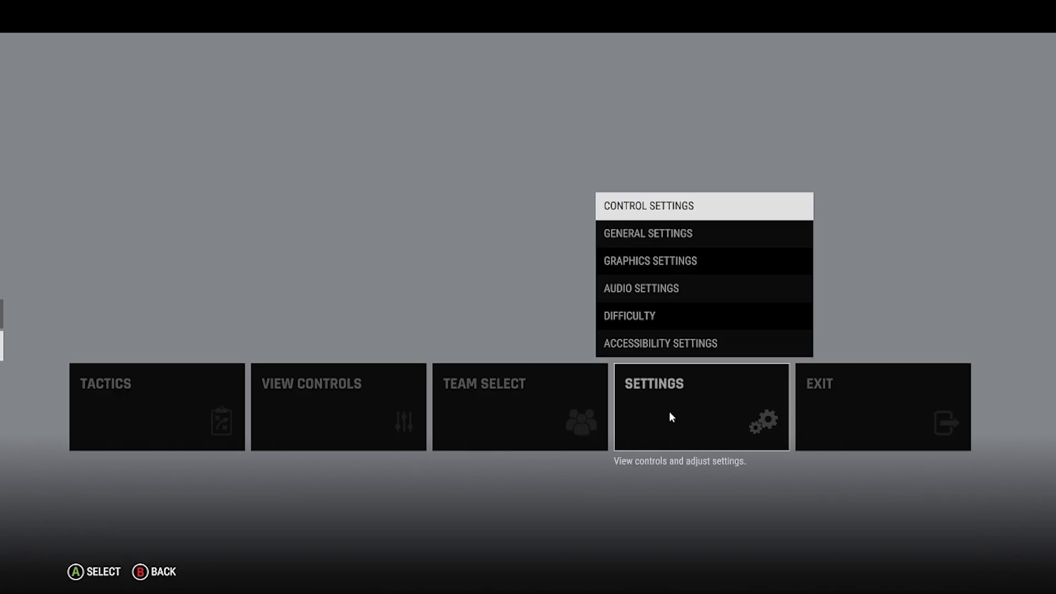
{"action": "key", "text": "Return"}
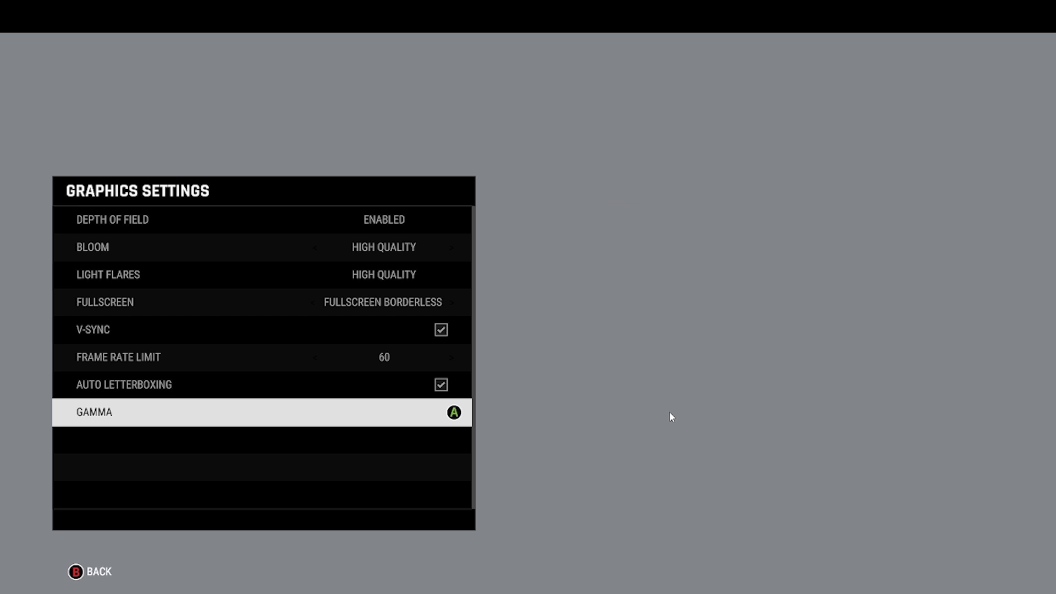
{"action": "key", "text": "Return"}
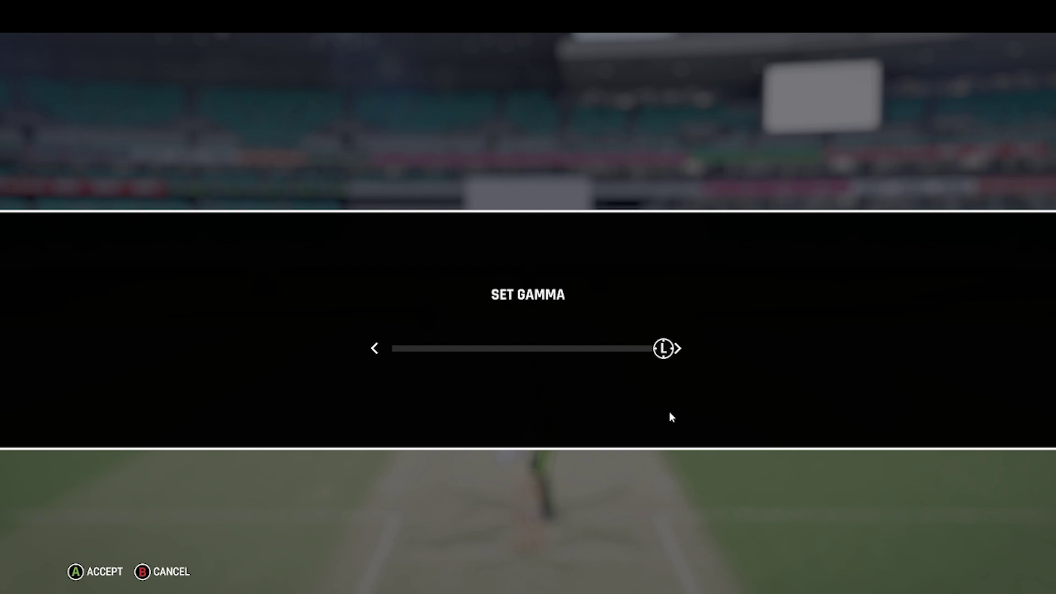
{"action": "key", "text": "Return"}
{"action": "key", "text": "super"}
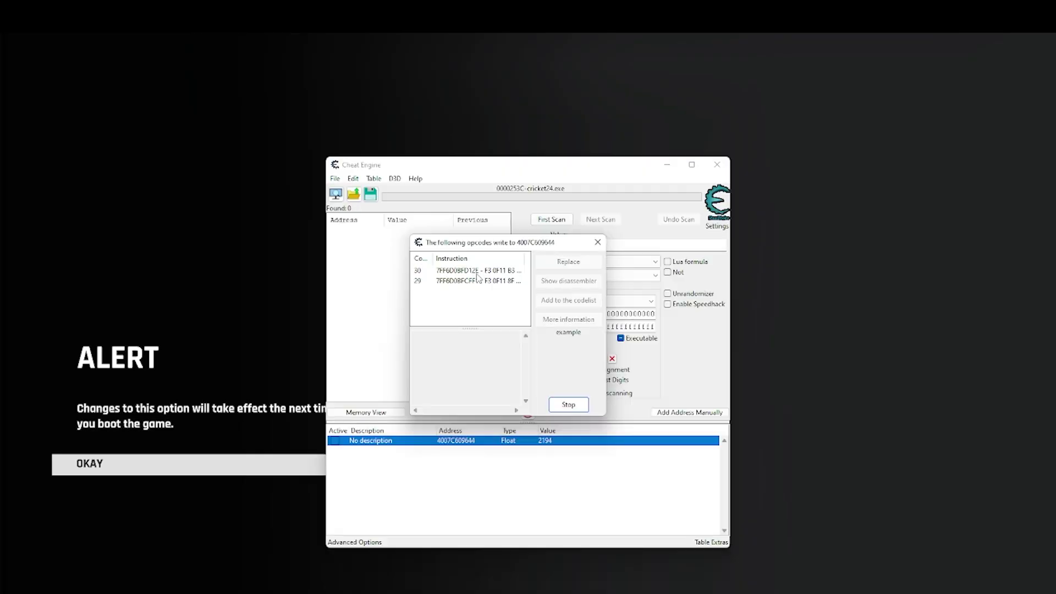
Replace the first instruction writing to the gamma address with a no-op named 'nop'.
{"action": "left_click", "coordinate": [479, 280]}
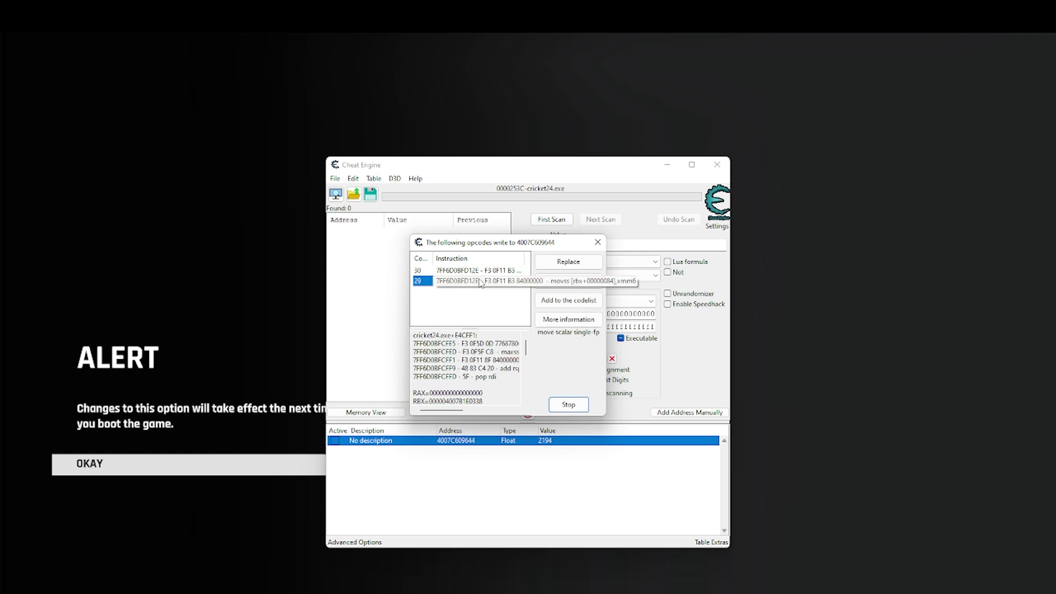
{"action": "left_click", "coordinate": [476, 270]}
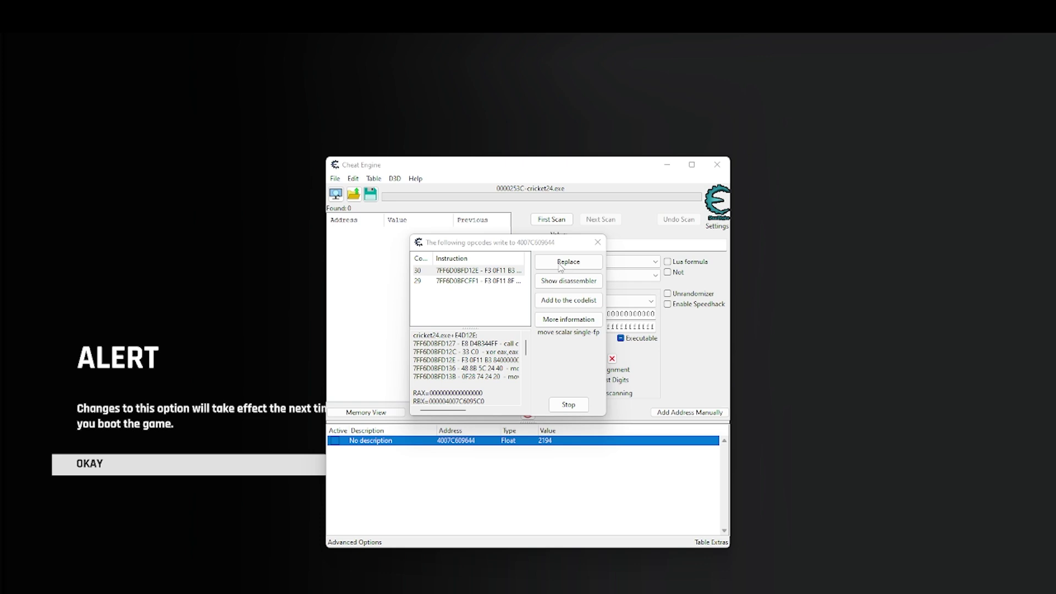
{"action": "left_click", "coordinate": [560, 264]}
{"action": "type", "text": "nop"}
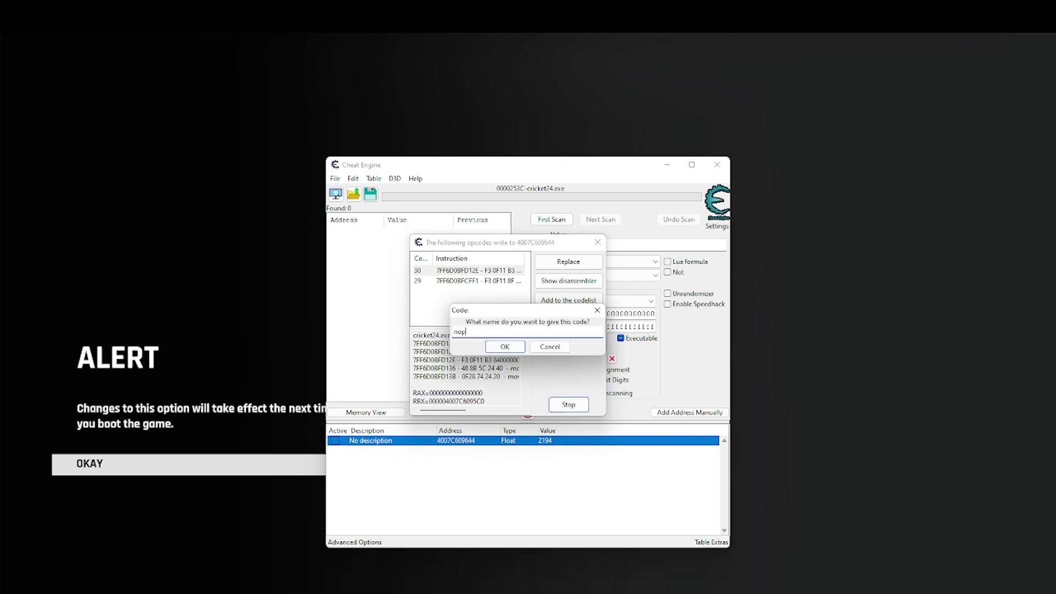
{"action": "key", "text": "Return"}
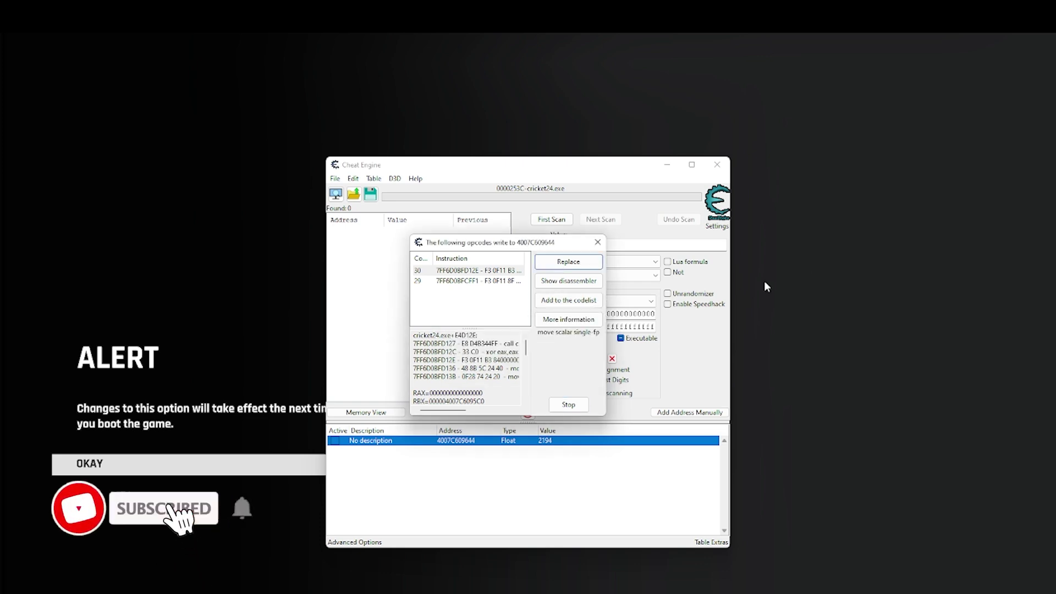
{"action": "key", "text": "Escape"}
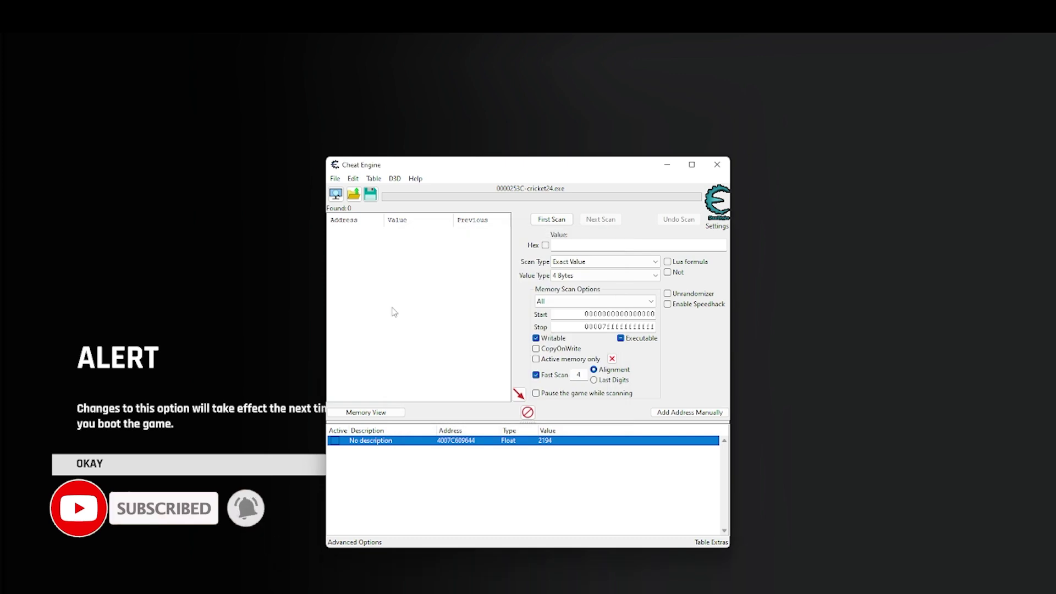
Change the Float value at 4007C609644 from 2194 to 1 and return to the game.
{"action": "double_click", "coordinate": [546, 442]}
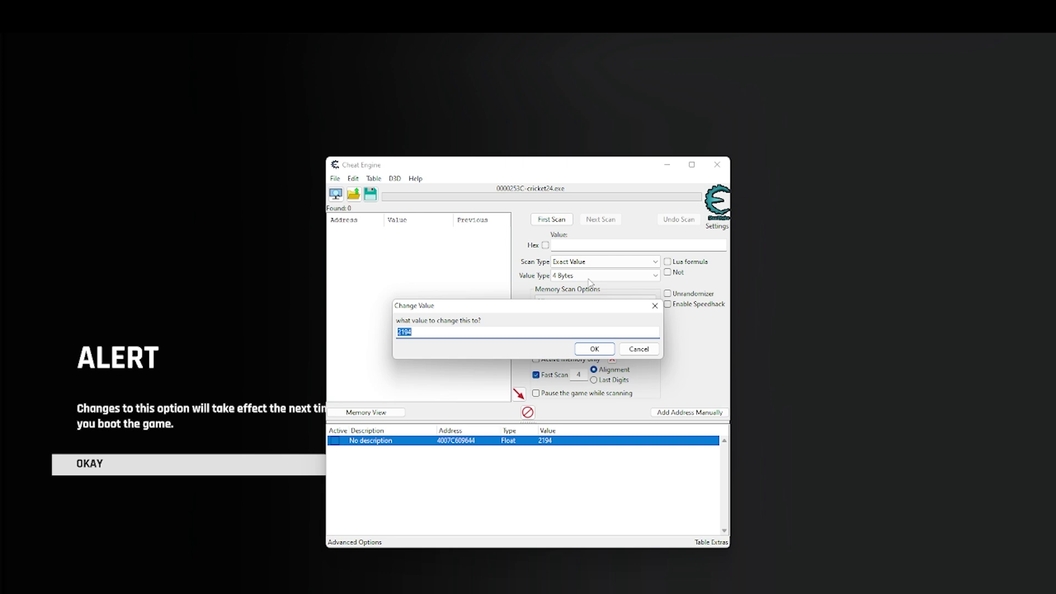
{"action": "type", "text": "1"}
{"action": "key", "text": "Return"}
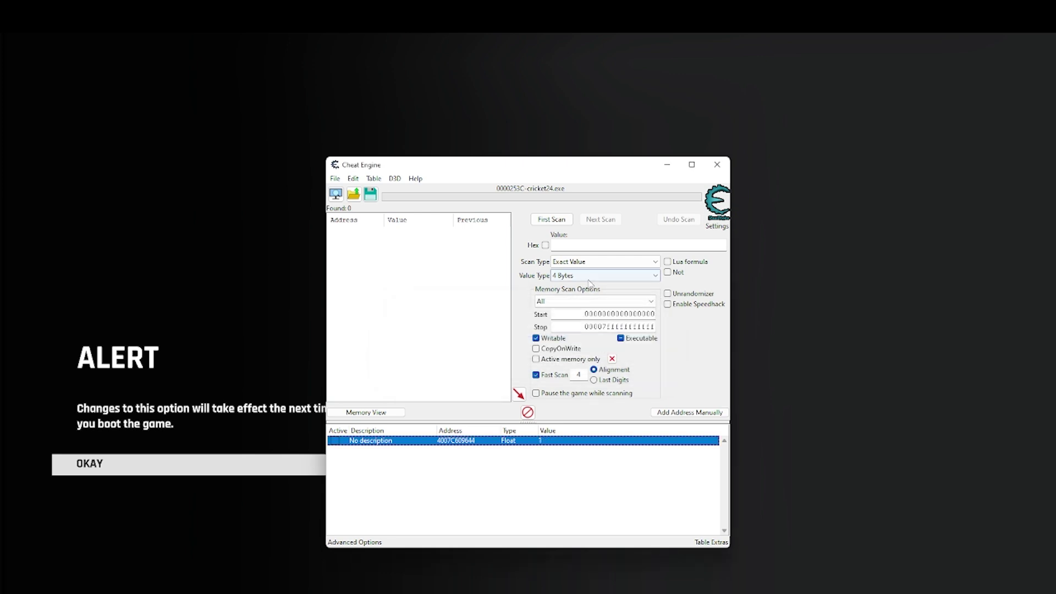
{"action": "left_click", "coordinate": [824, 246]}
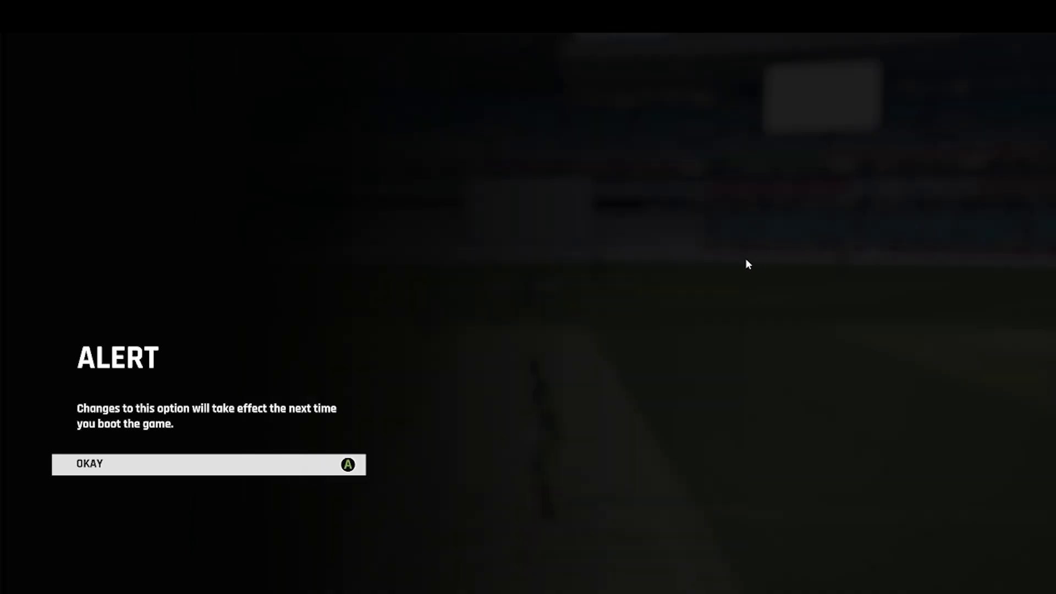
Dismiss the next-boot alert, resume the match, and play a shot at the first delivery.
{"action": "key", "text": "Return"}
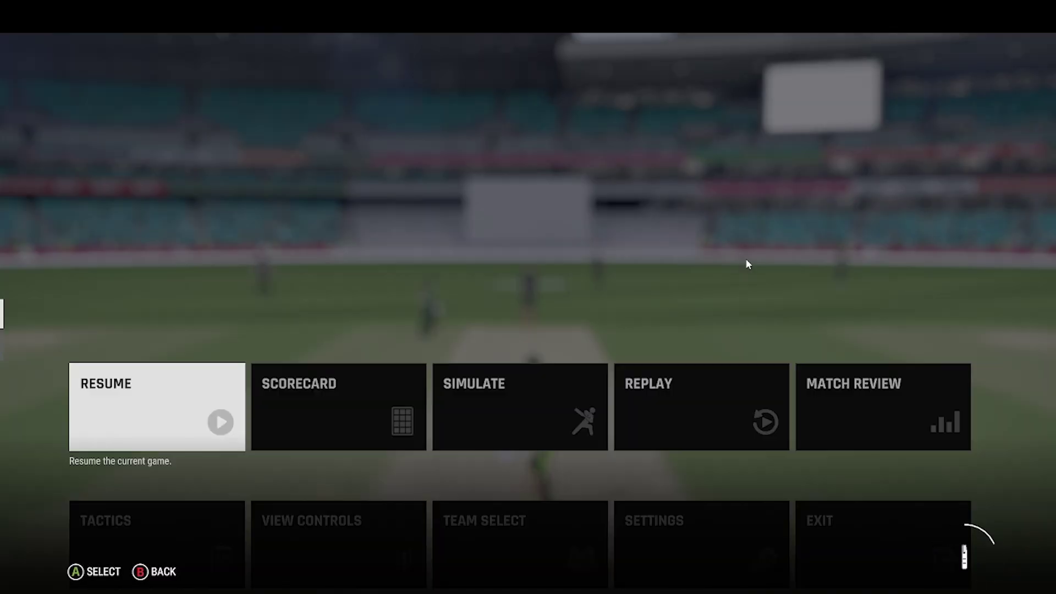
{"action": "key", "text": "Return"}
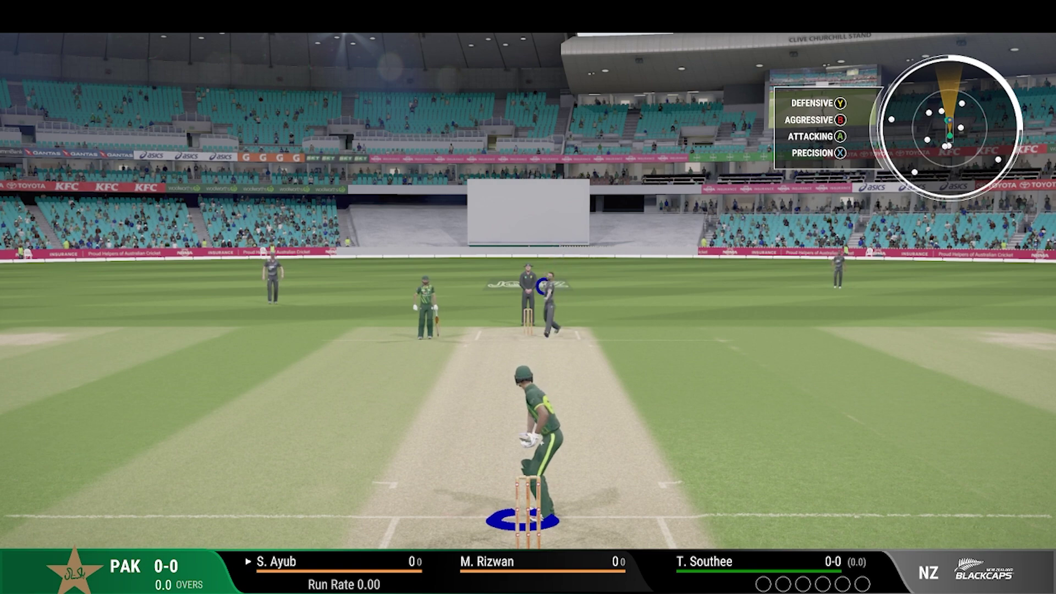
{"action": "key", "text": "space"}
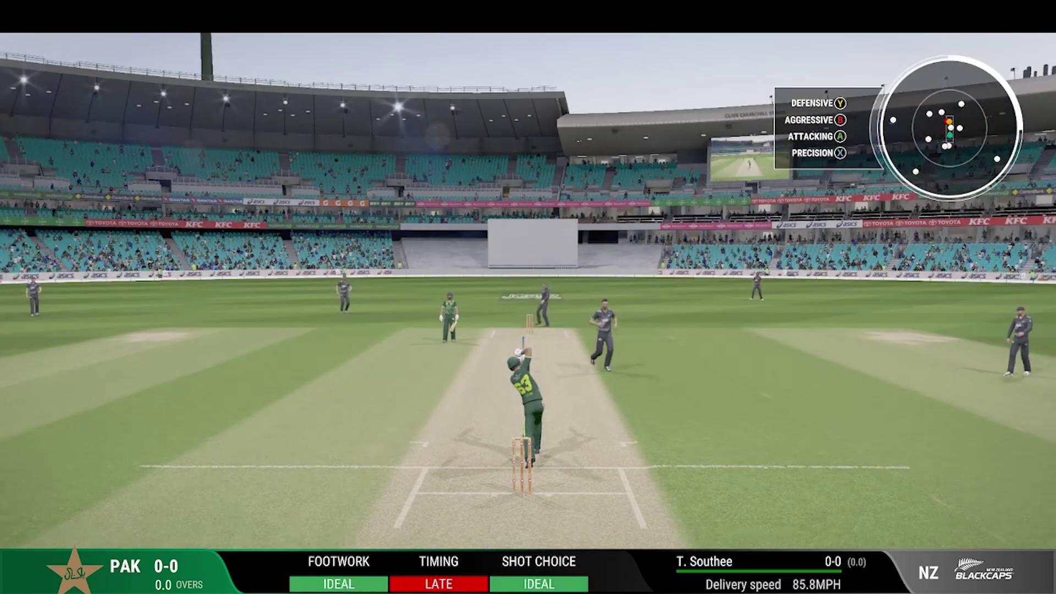